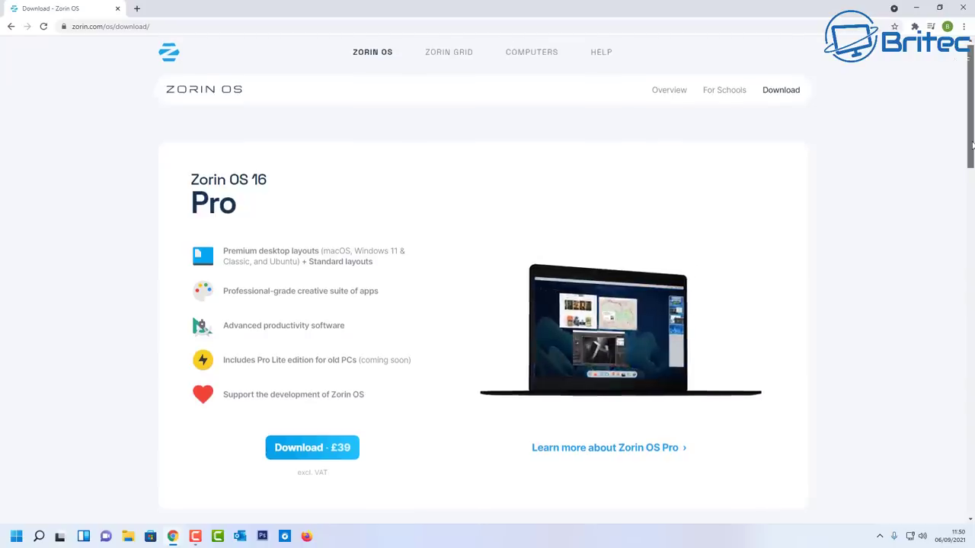
# - Start the free Zorin OS 16 Core ISO download and skip the newsletter sign-up
pyautogui.moveTo(972, 144); pyautogui.dragTo(972, 271)
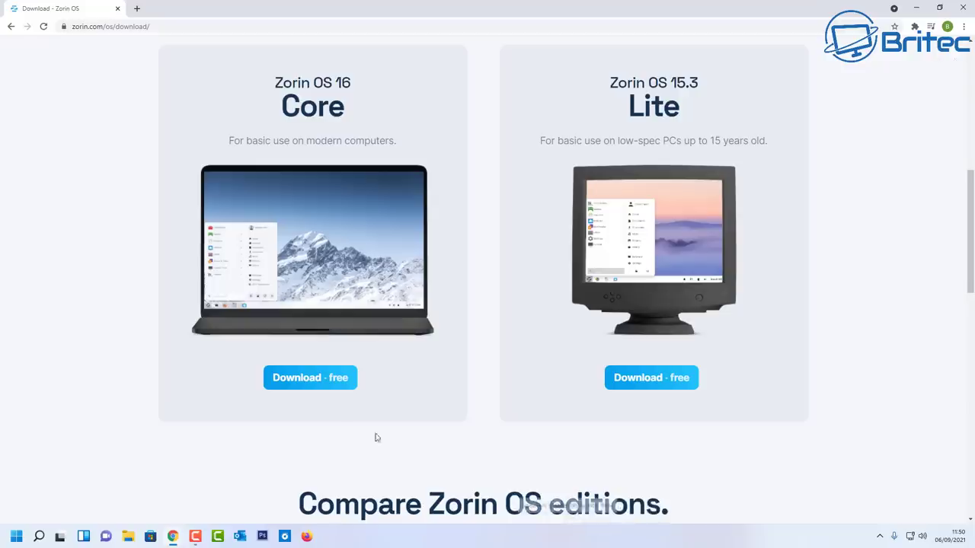
pyautogui.click(323, 384)
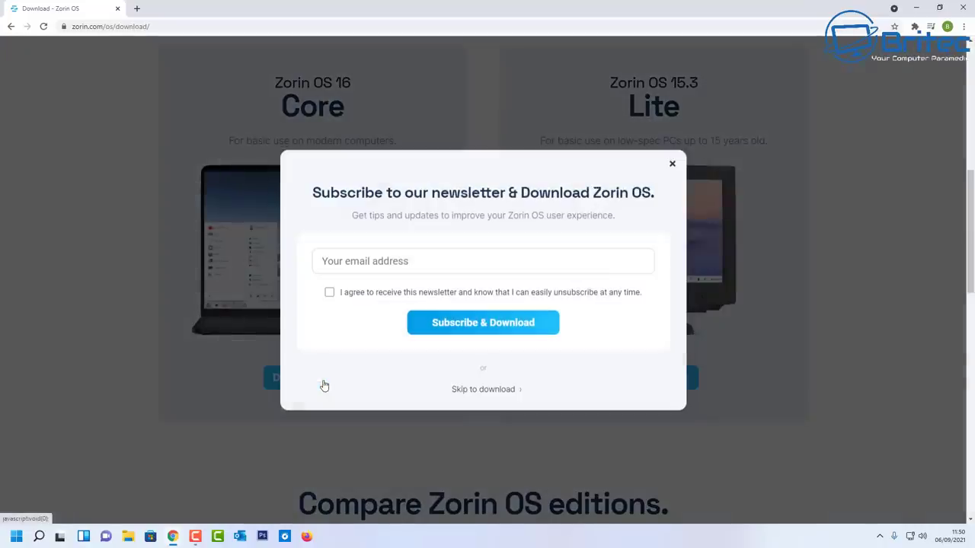
pyautogui.click(334, 260)
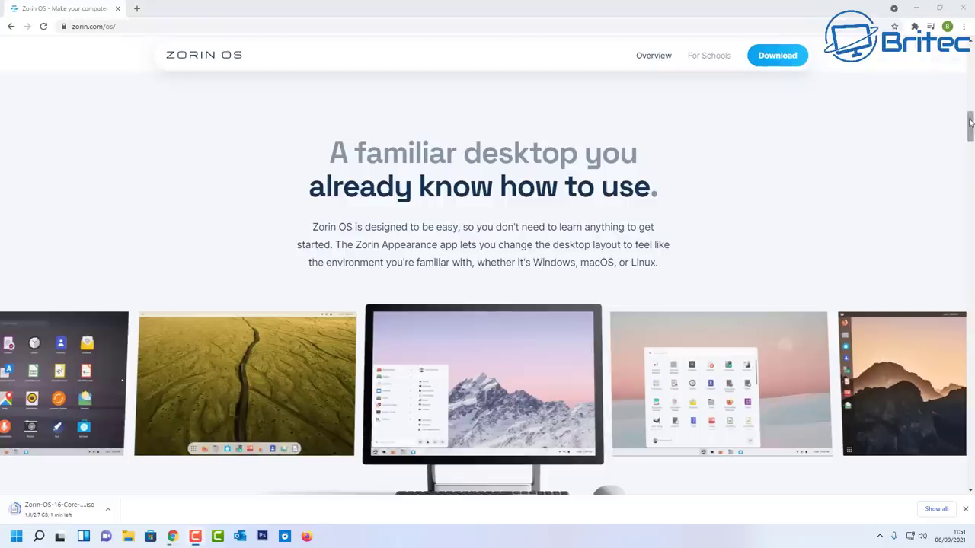
# - Scroll through the Zorin OS overview page while the ISO downloads
pyautogui.click(971, 125)
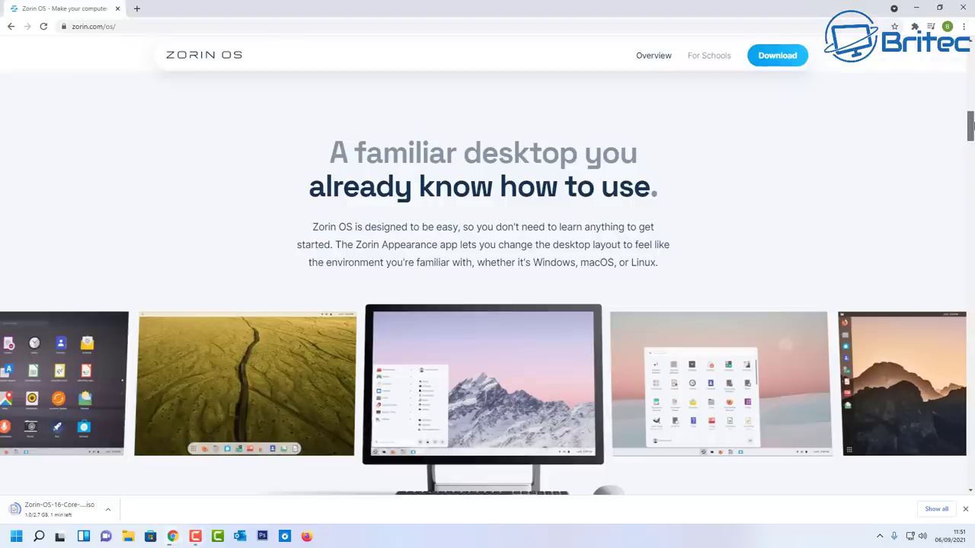
pyautogui.moveTo(971, 126); pyautogui.dragTo(971, 160)
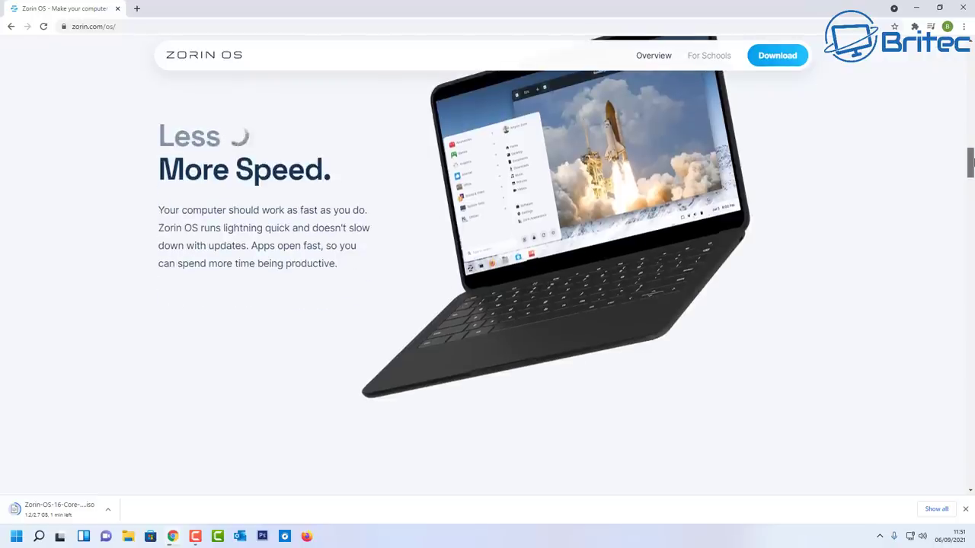
pyautogui.moveTo(972, 160); pyautogui.dragTo(972, 190)
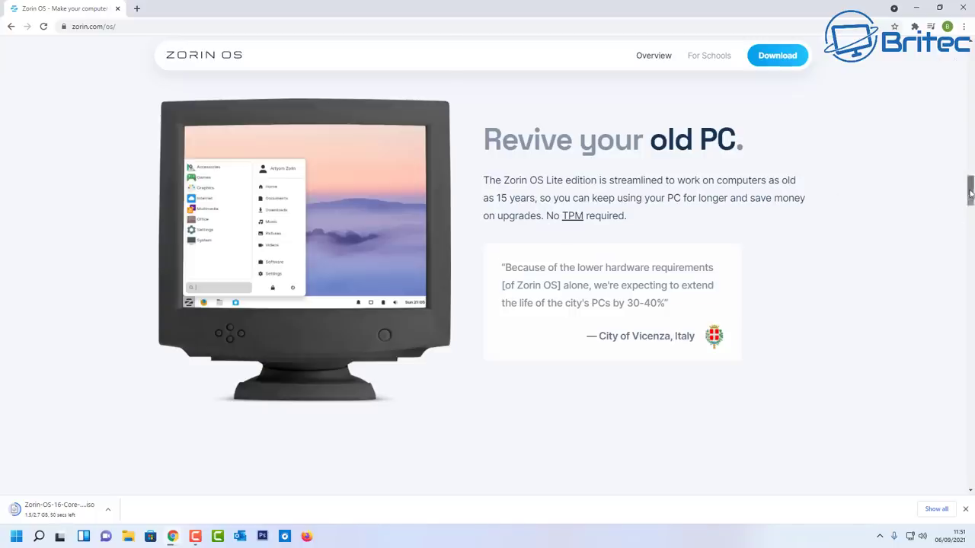
pyautogui.moveTo(971, 200); pyautogui.dragTo(972, 216)
pyautogui.scroll(-6, 791, 245)
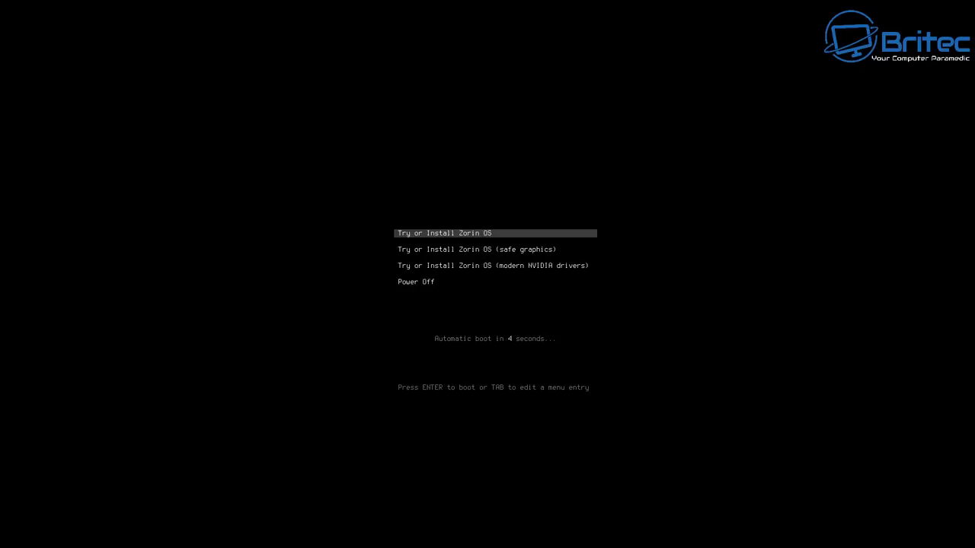
# - Boot 'Try or Install Zorin OS', choose Install, and set the keyboard layout to English (UK)
pyautogui.press('Return')
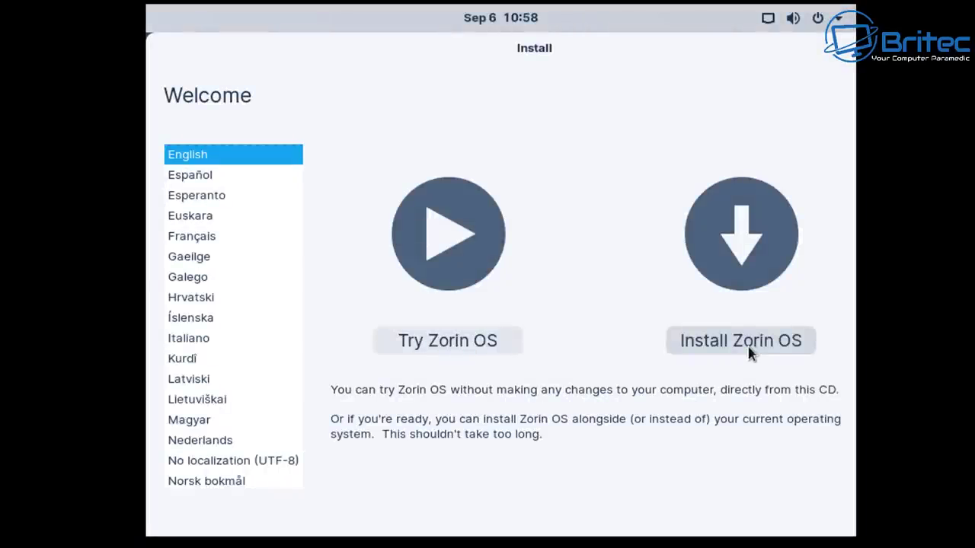
pyautogui.click(751, 350)
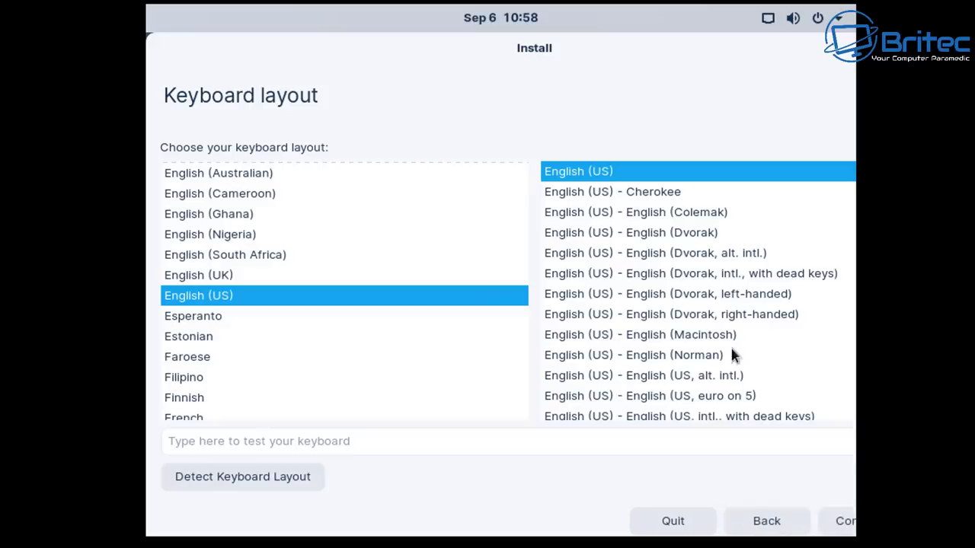
pyautogui.click(204, 275)
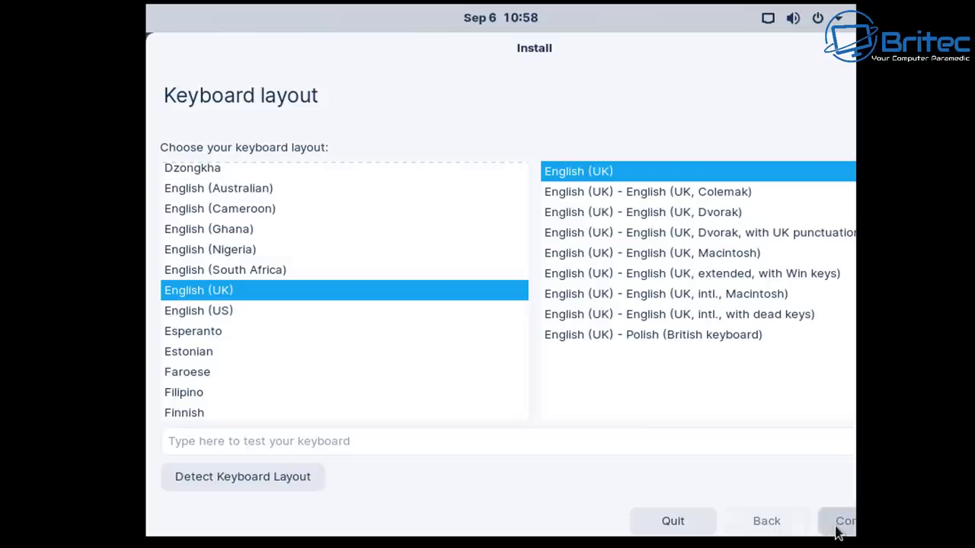
pyautogui.click(838, 526)
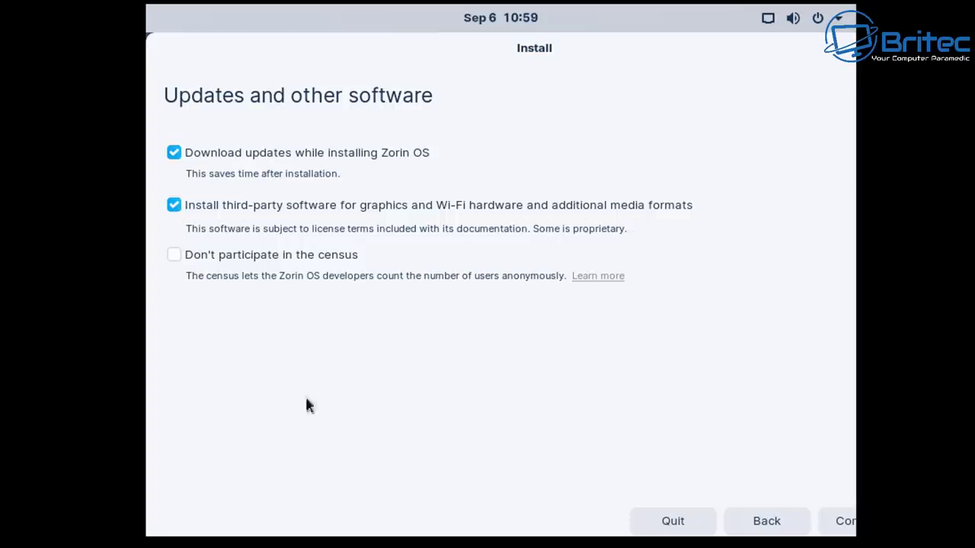
# - Opt out of the census on the Updates and other software page and continue
pyautogui.click(174, 256)
pyautogui.click(838, 527)
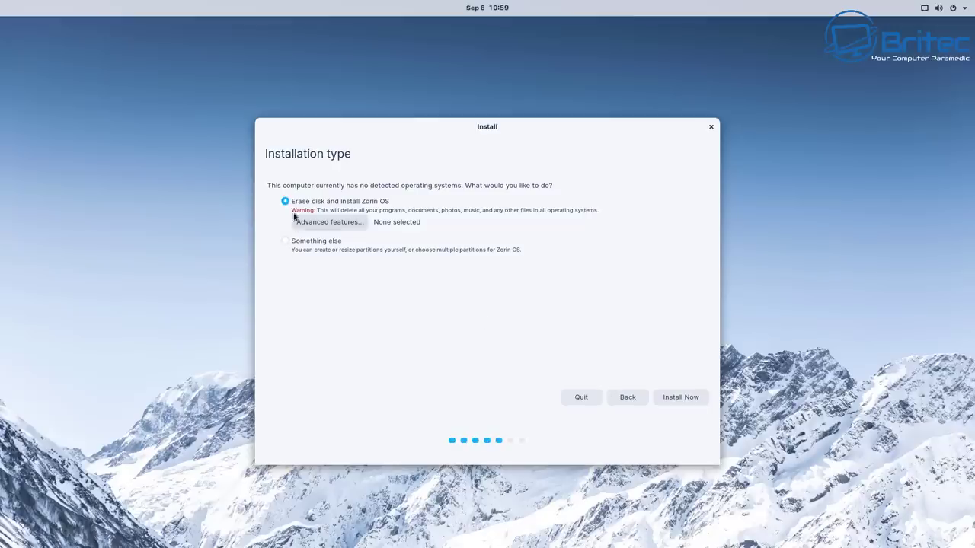
# - Erase the disk and install, confirm the disk changes, keep London time, and enter the user's name
pyautogui.click(673, 400)
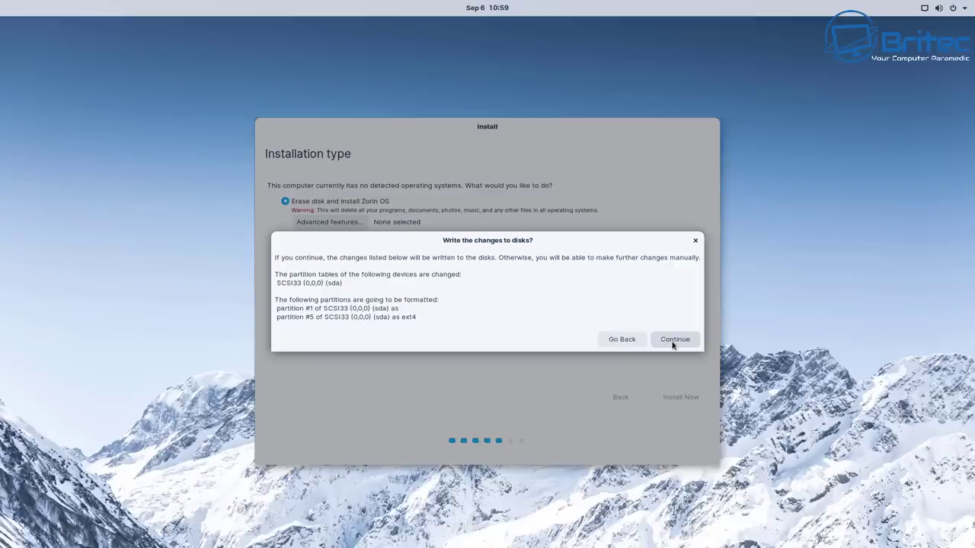
pyautogui.click(673, 342)
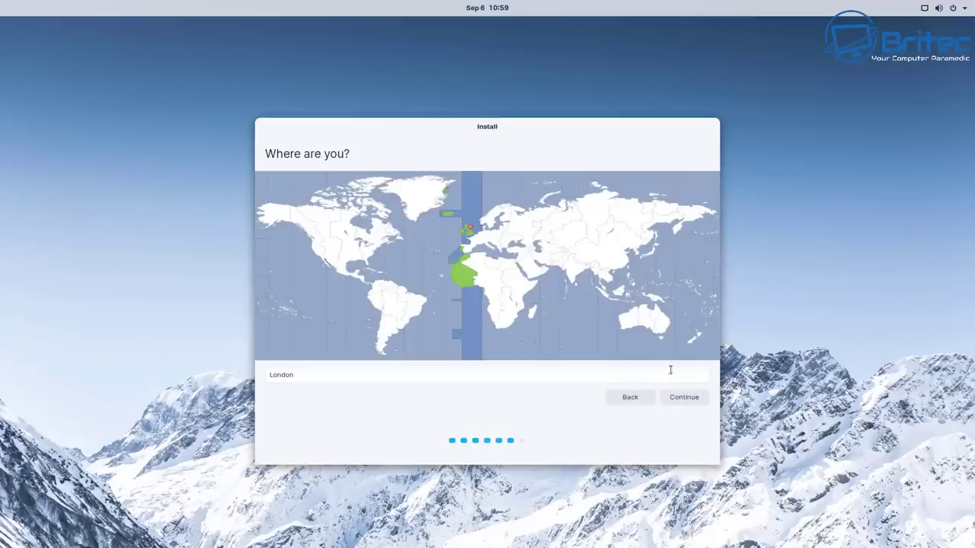
pyautogui.click(689, 405)
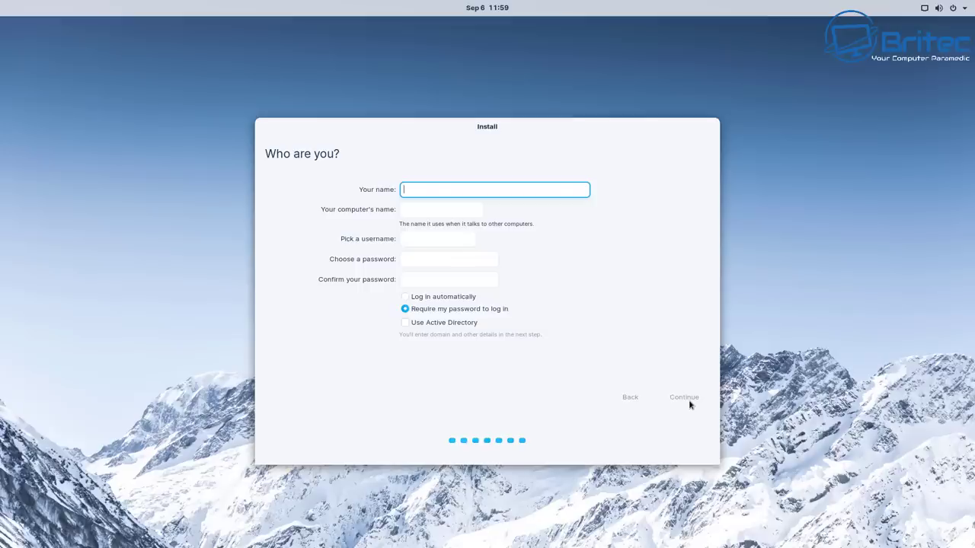
pyautogui.write('Britec')
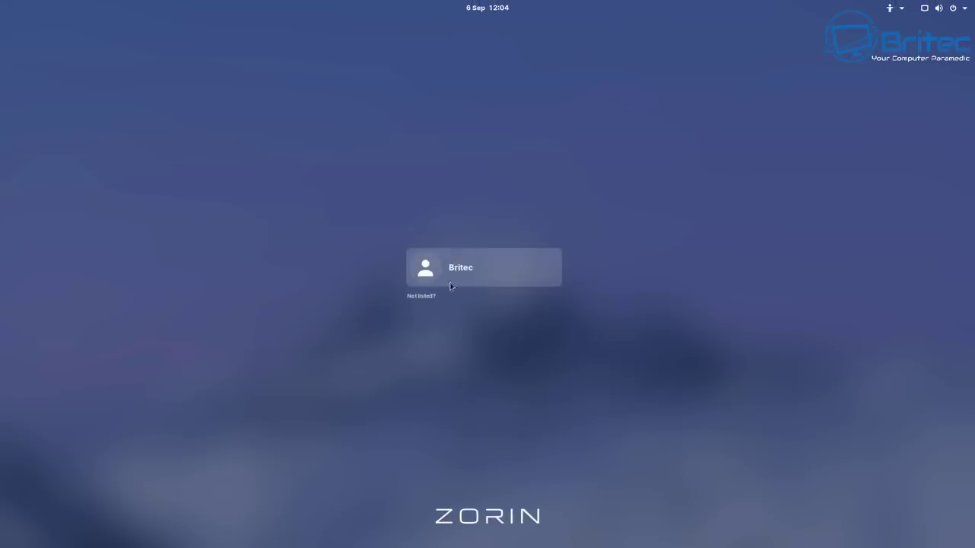
# - Log in as the new user account by entering its password
pyautogui.click(454, 281)
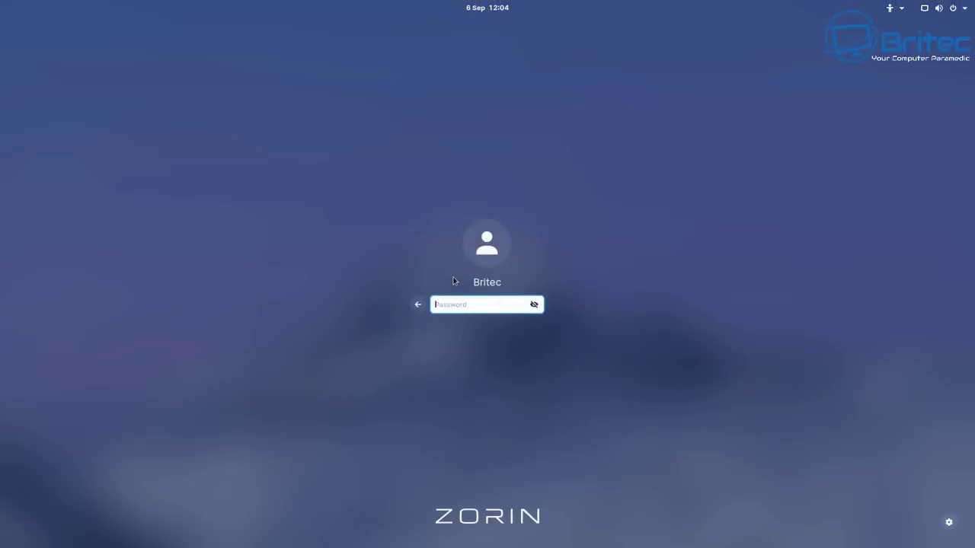
pyautogui.write('••')
pyautogui.press('BackSpace')
pyautogui.write('••••••')
pyautogui.press('Return')
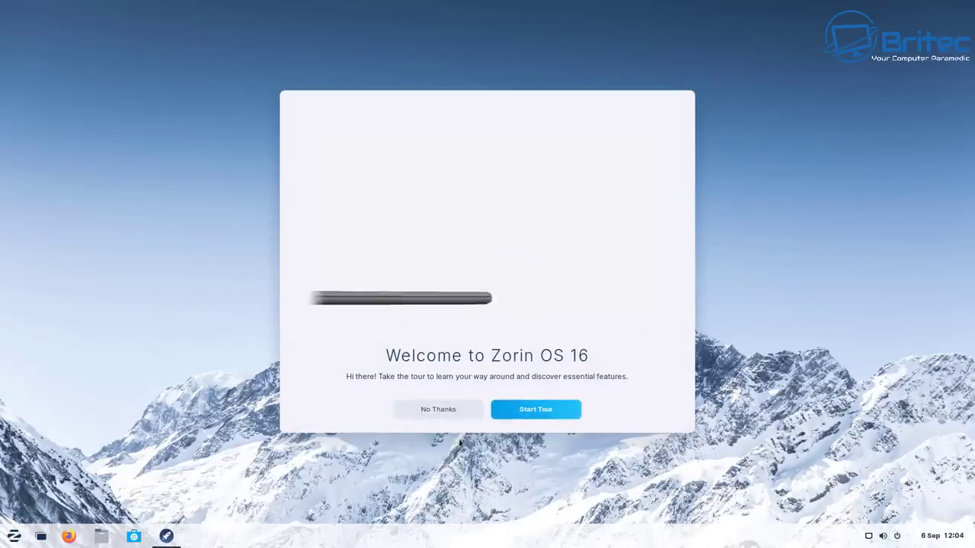
# - Dismiss the welcome tour and launch Zorin Appearance from the Zorin menu
pyautogui.click(464, 412)
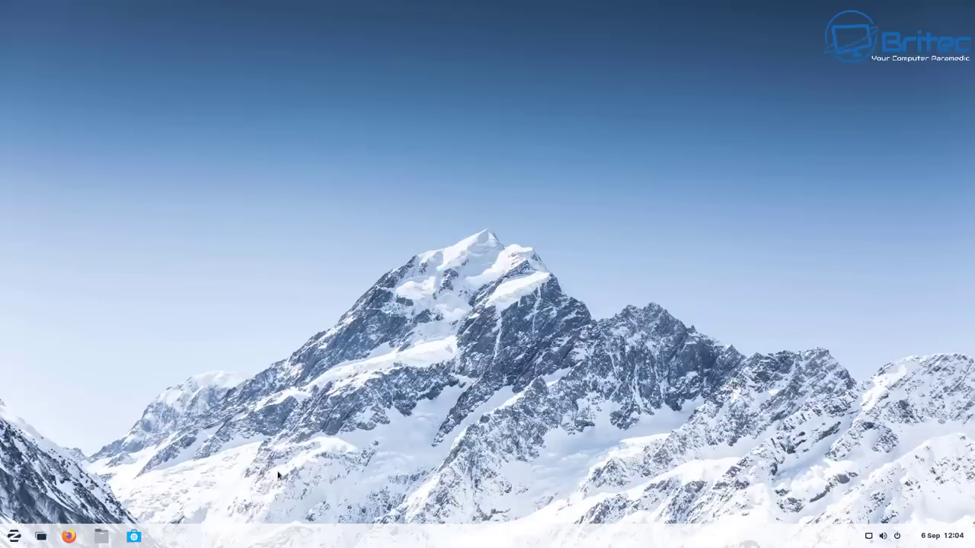
pyautogui.click(15, 540)
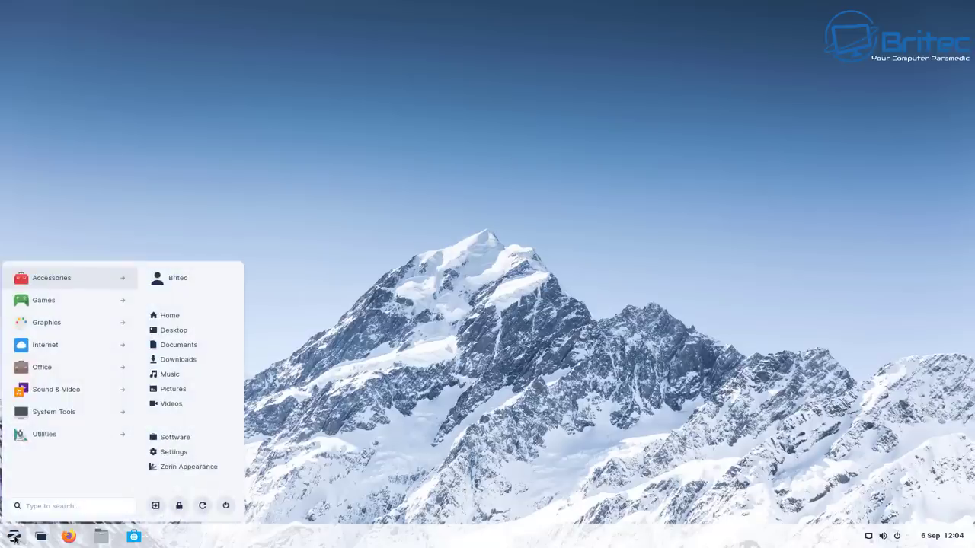
pyautogui.click(14, 539)
pyautogui.click(14, 538)
pyautogui.click(190, 473)
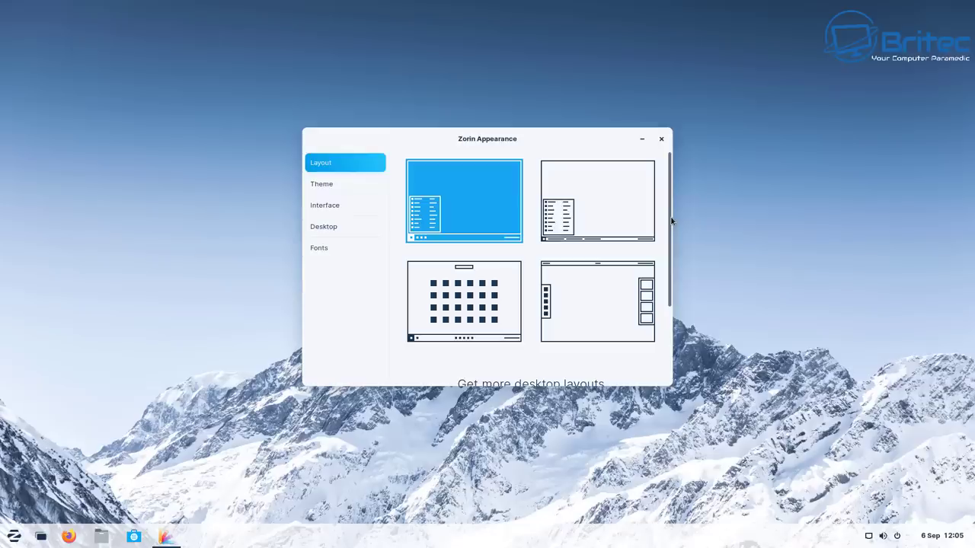
# - Preview the side-dock and centred-application-grid layouts, trying out the application grid
pyautogui.moveTo(672, 221); pyautogui.dragTo(667, 317)
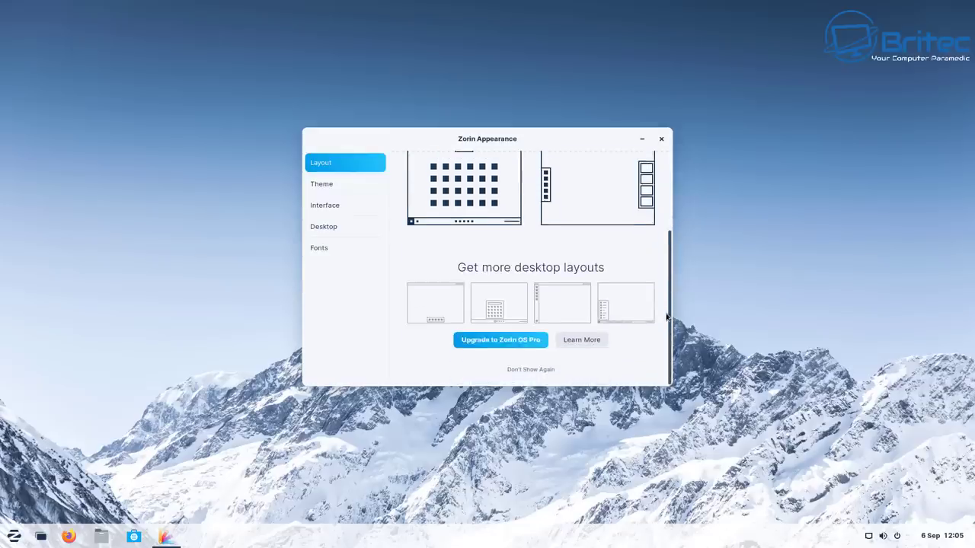
pyautogui.scroll(3, 672, 257)
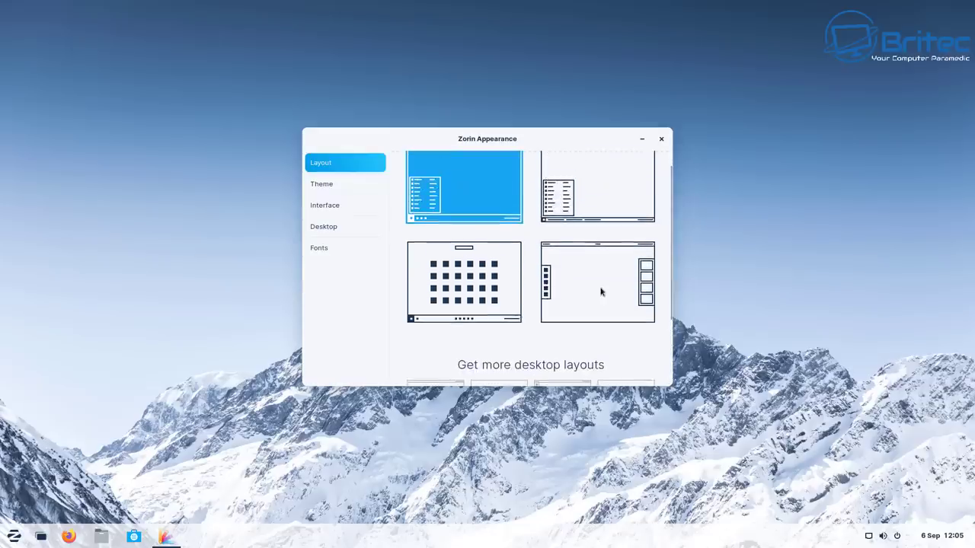
pyautogui.click(600, 292)
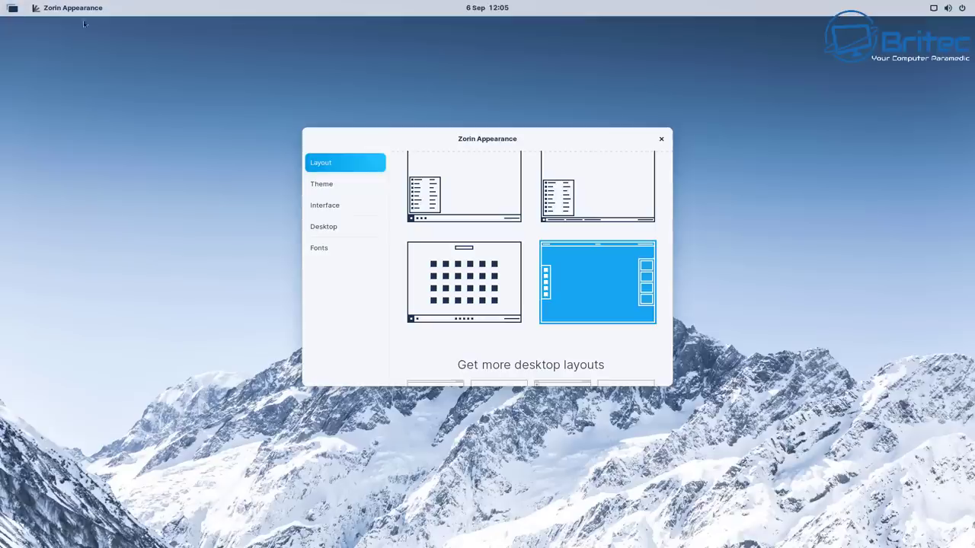
pyautogui.click(476, 283)
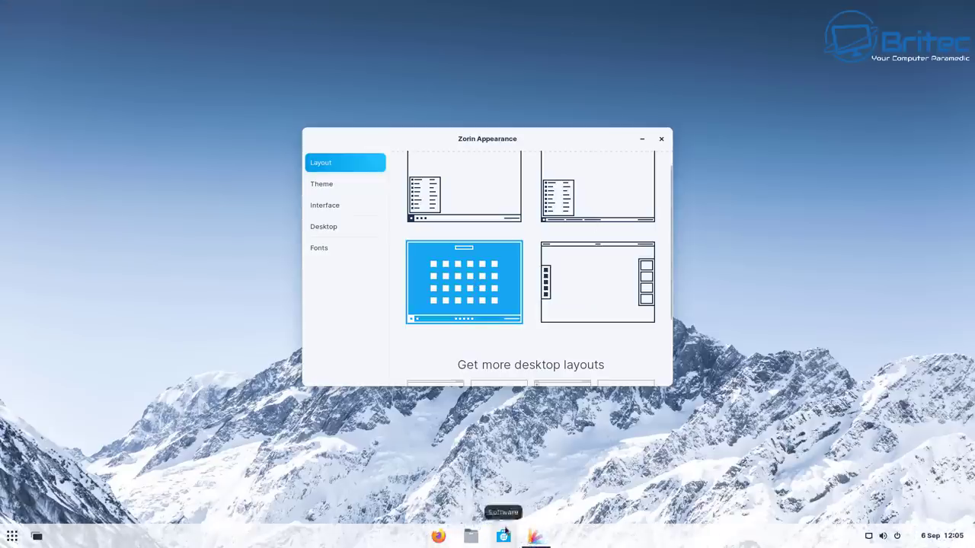
pyautogui.click(12, 537)
pyautogui.click(12, 537)
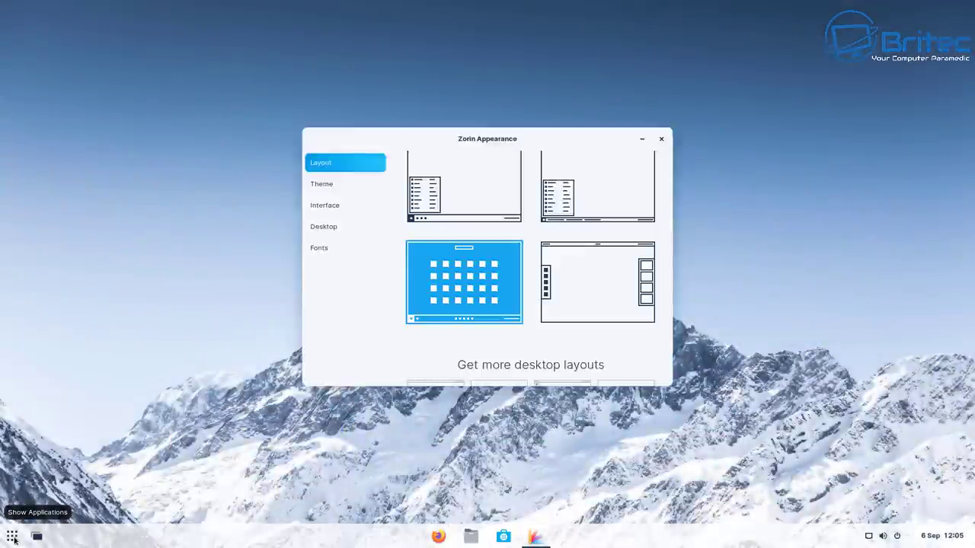
pyautogui.click(12, 537)
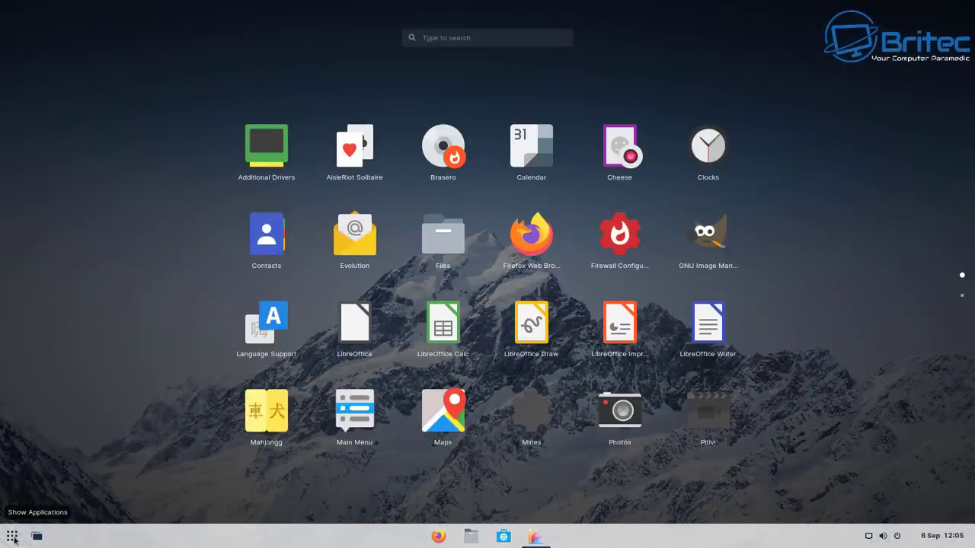
pyautogui.click(12, 537)
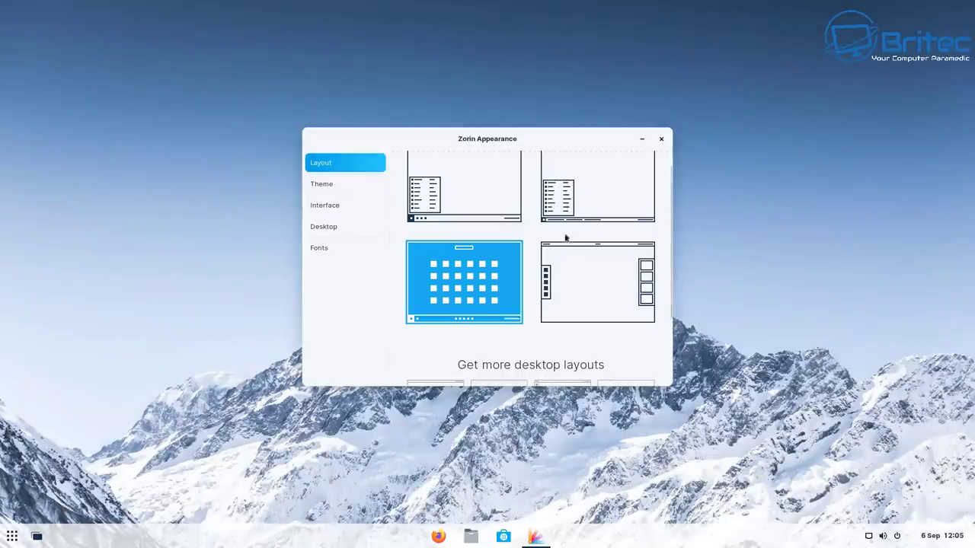
# - Restore the original full-width bottom-taskbar layout and move to the Theme page
pyautogui.scroll(1, 568, 250)
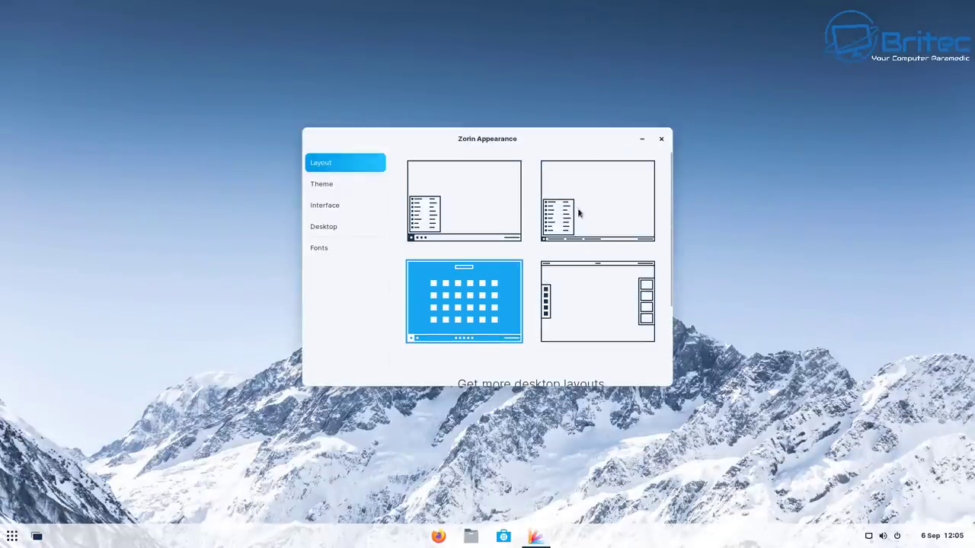
pyautogui.click(579, 213)
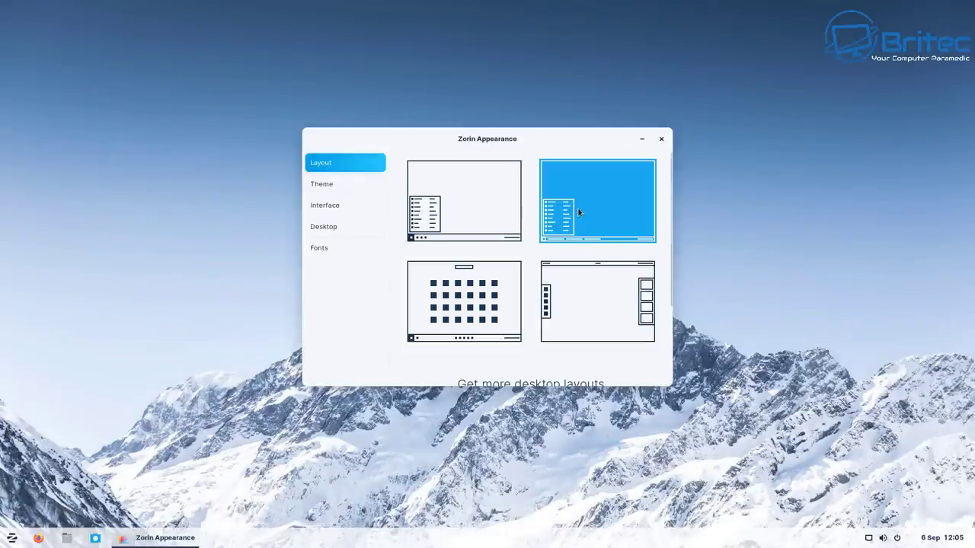
pyautogui.click(480, 206)
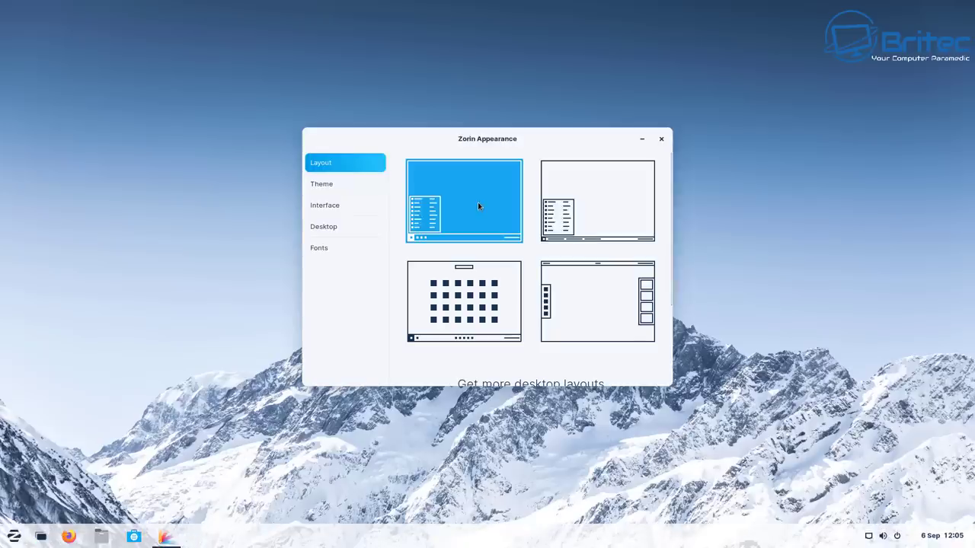
pyautogui.scroll(-2, 603, 343)
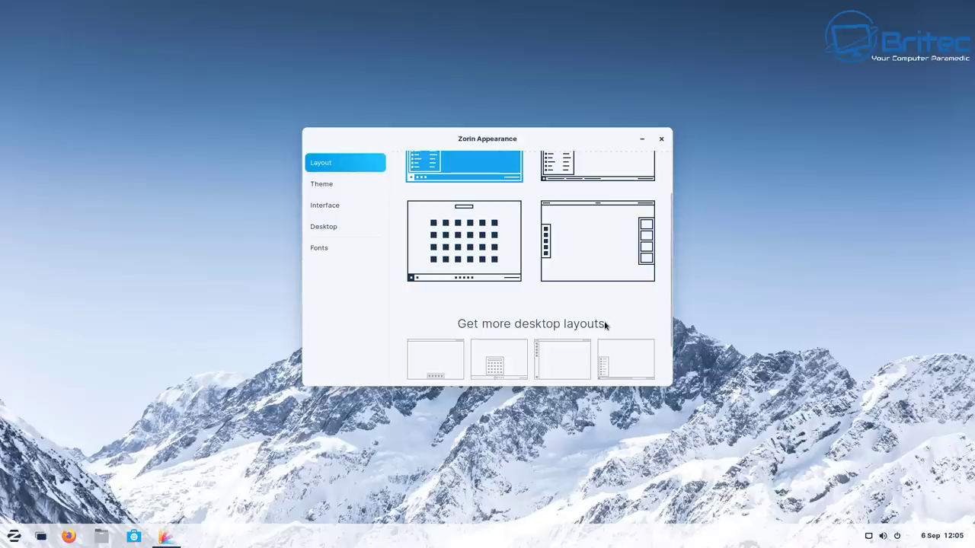
pyautogui.scroll(-1, 564, 342)
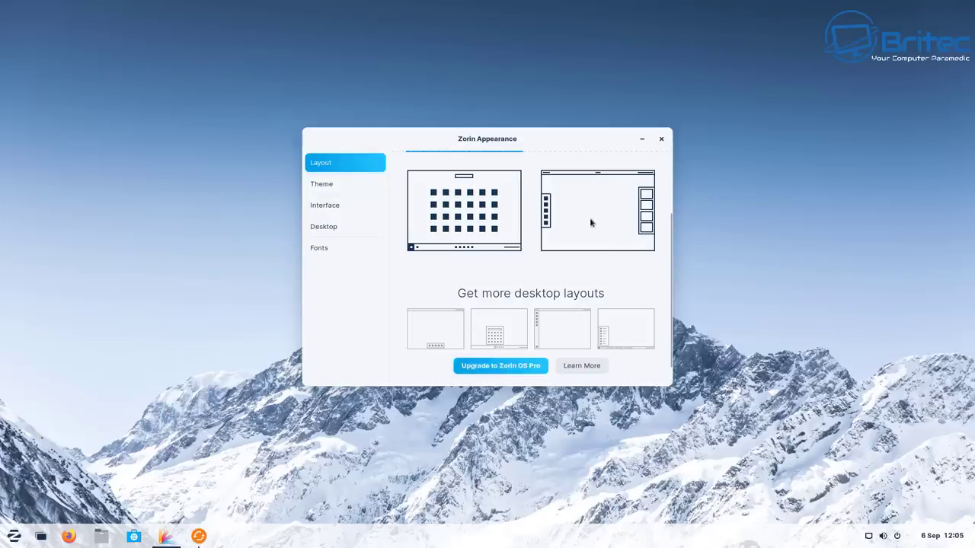
pyautogui.click(329, 187)
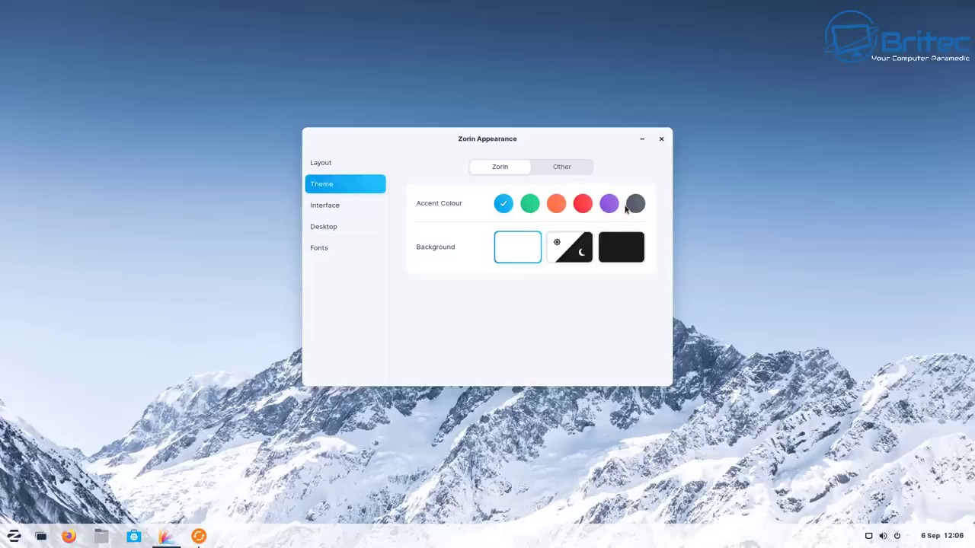
# - Switch the background style to dark, then go to the Interface settings
pyautogui.click(567, 256)
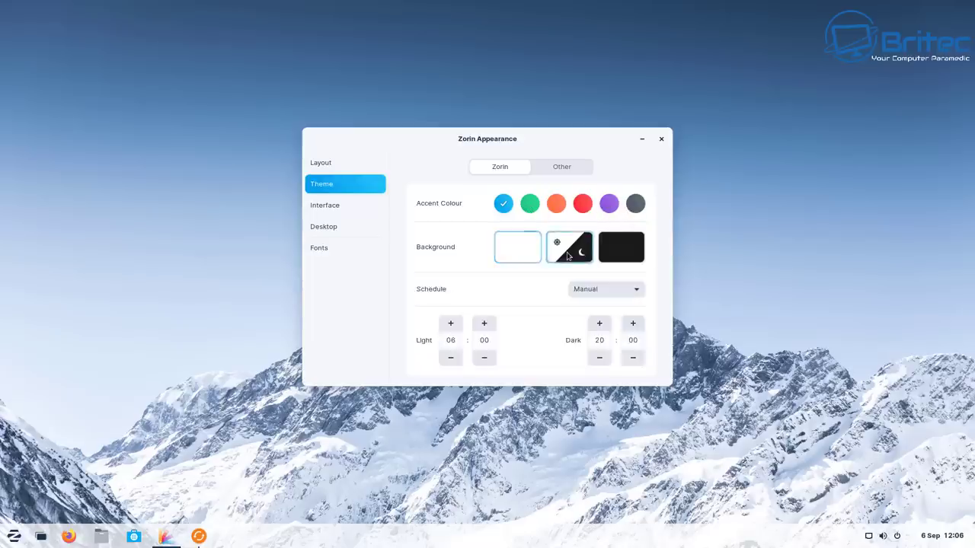
pyautogui.click(621, 251)
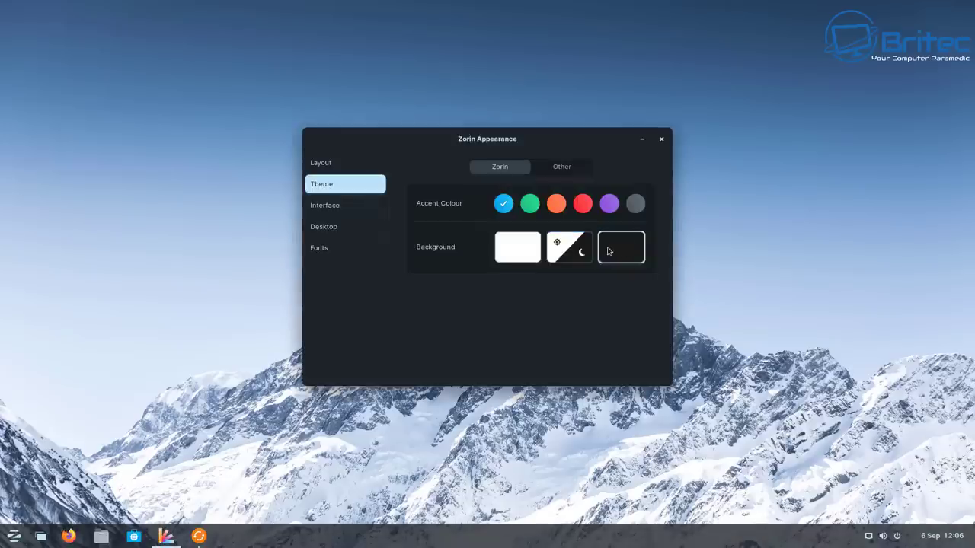
pyautogui.click(336, 212)
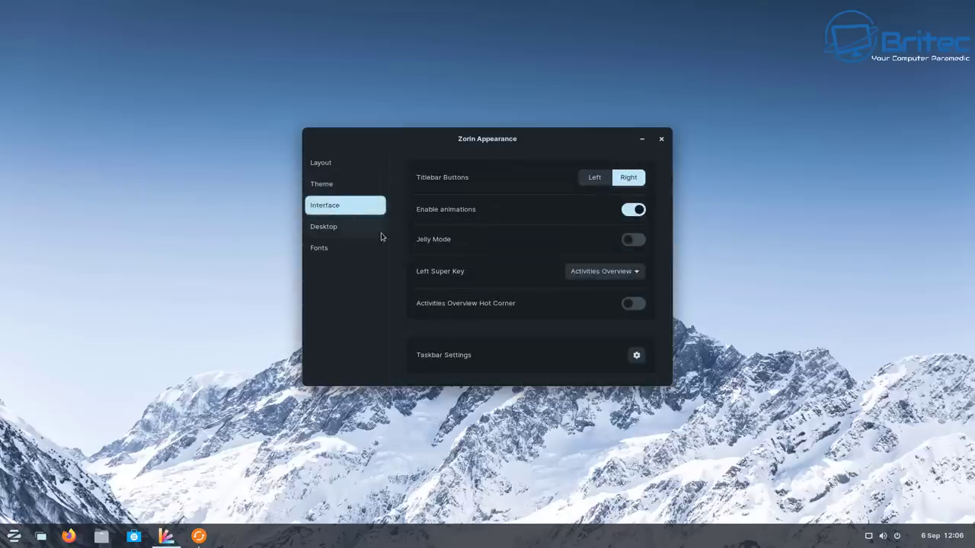
# - Enable Home and Rubbish Bin desktop icons, view Fonts, then close Zorin Appearance
pyautogui.click(331, 228)
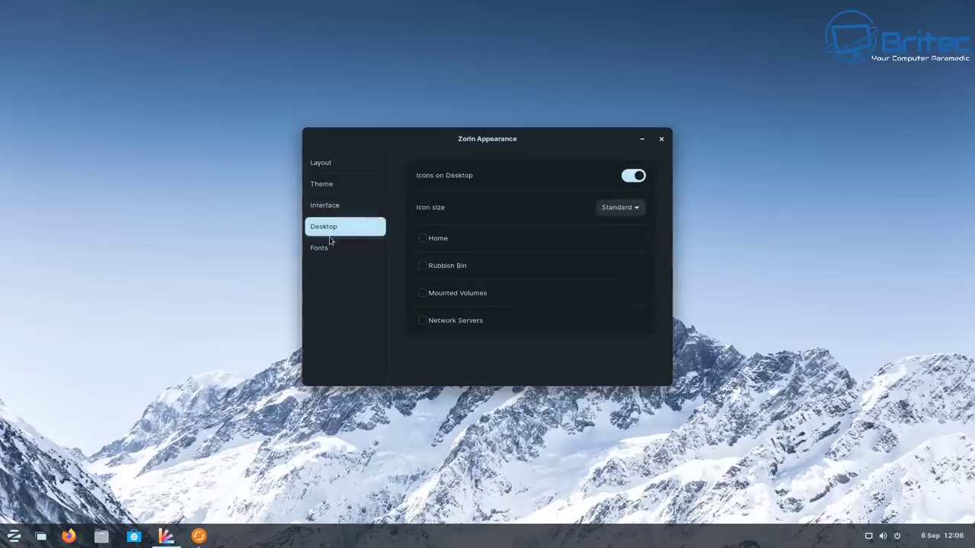
pyautogui.click(422, 238)
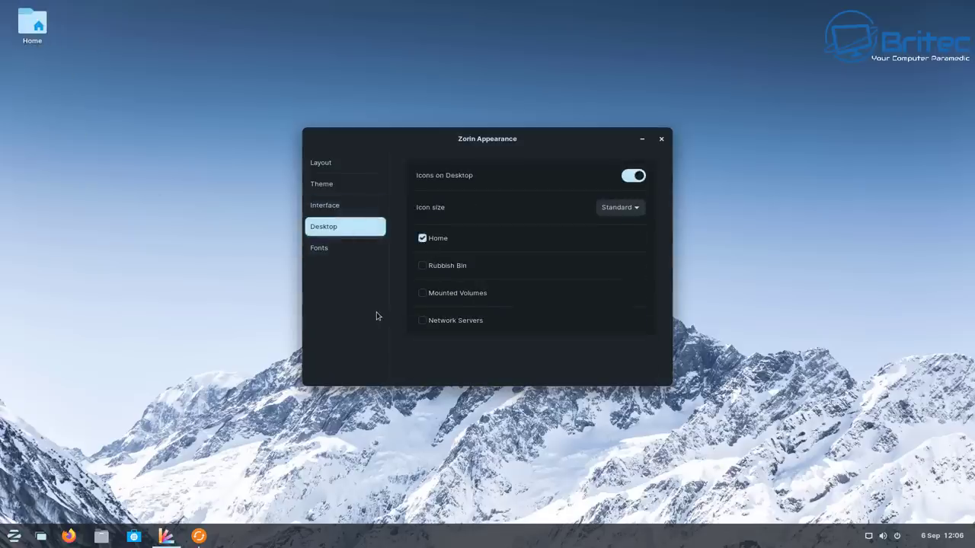
pyautogui.click(422, 267)
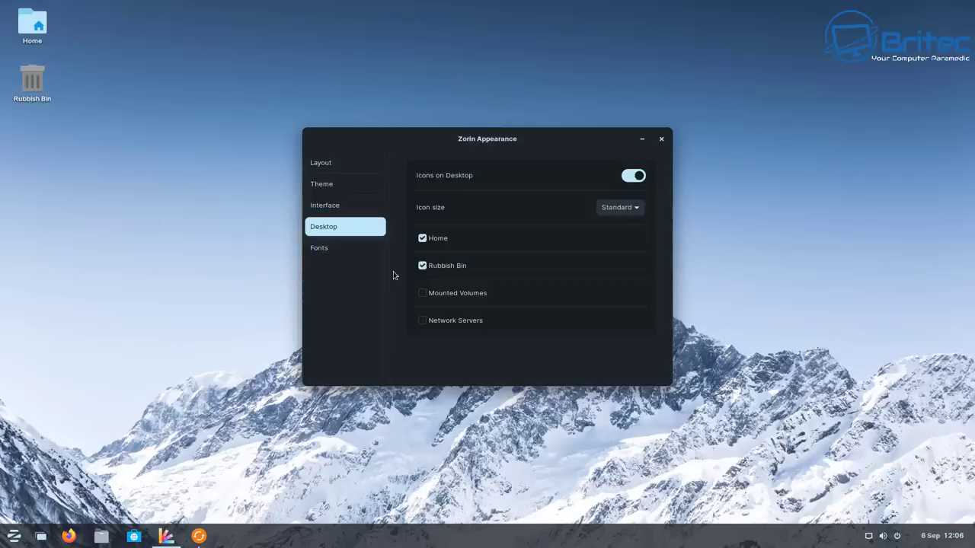
pyautogui.click(347, 250)
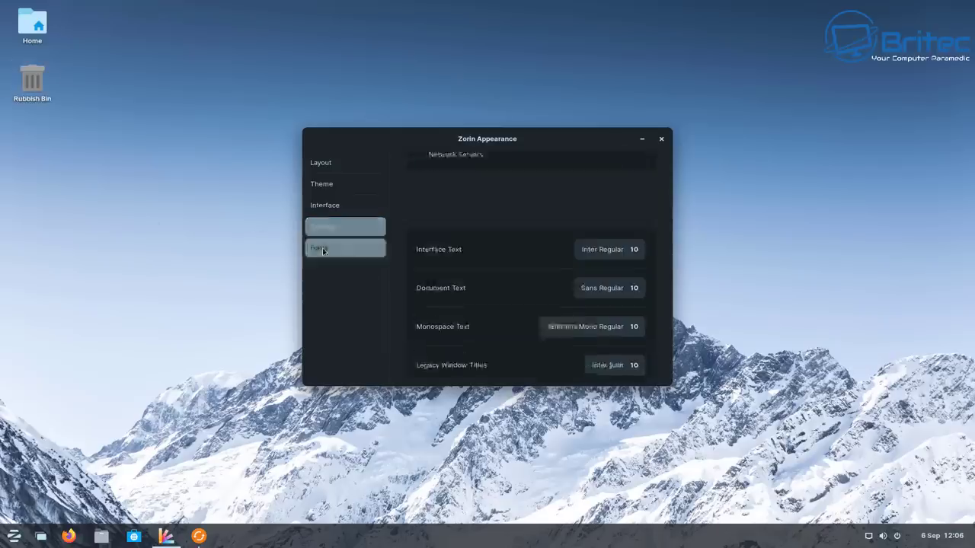
pyautogui.click(662, 138)
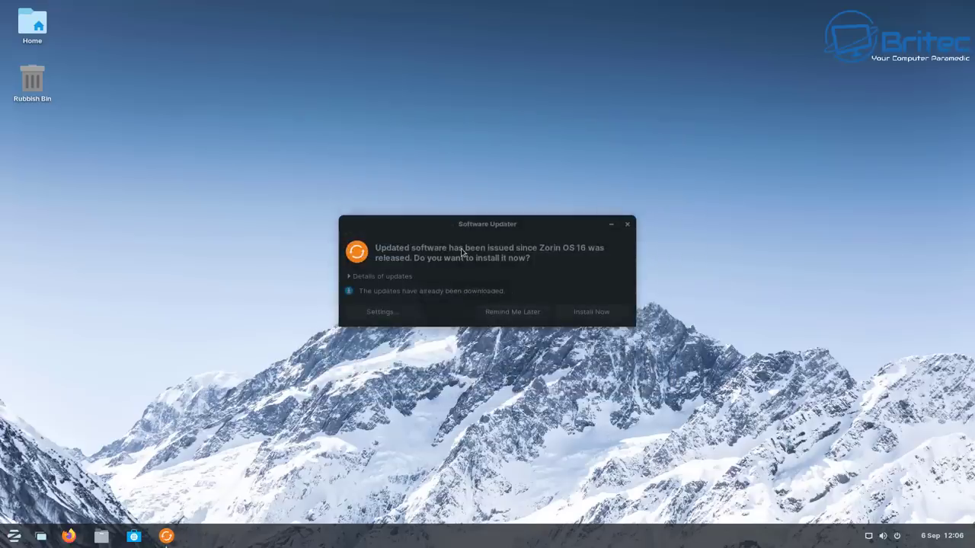
# - Review the list of available updates in Software Updater, then accept them with Install Now
pyautogui.click(349, 278)
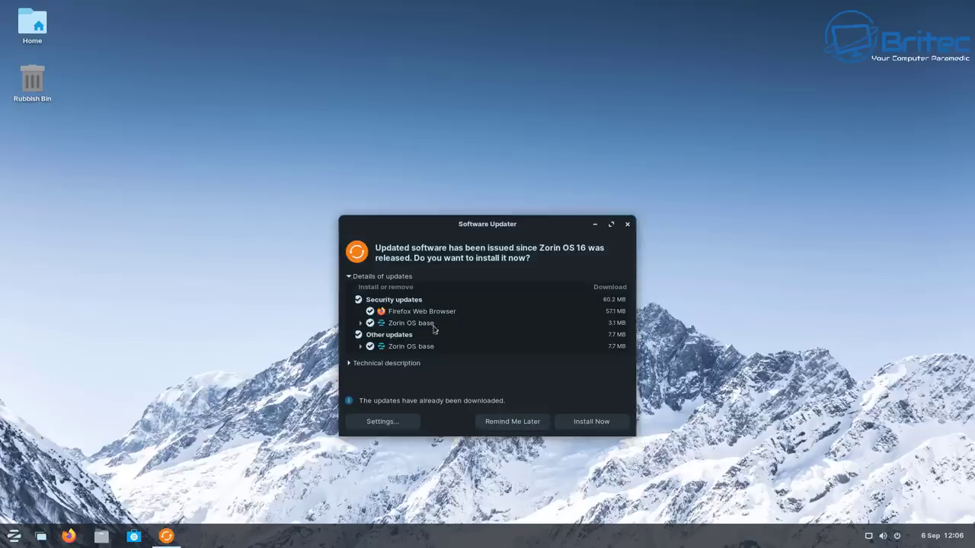
pyautogui.click(350, 277)
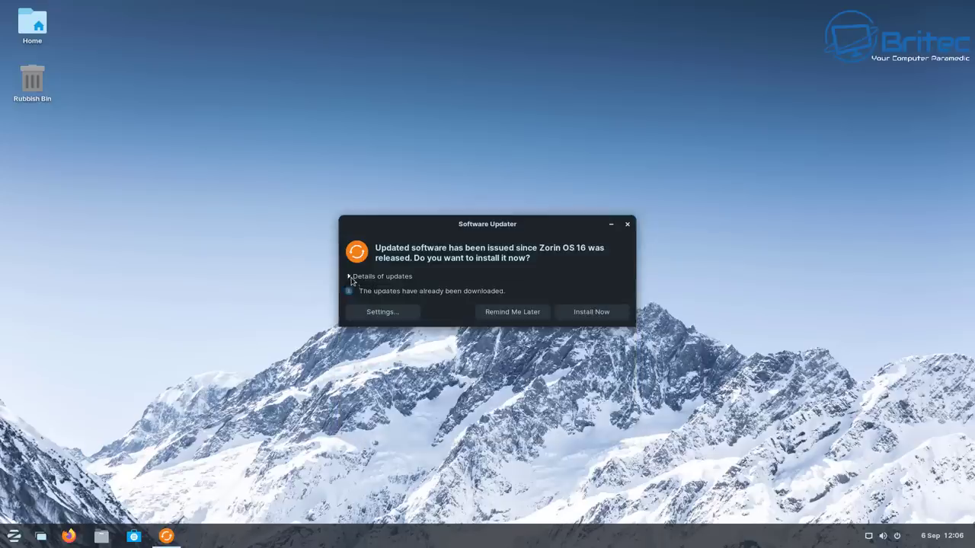
pyautogui.click(590, 317)
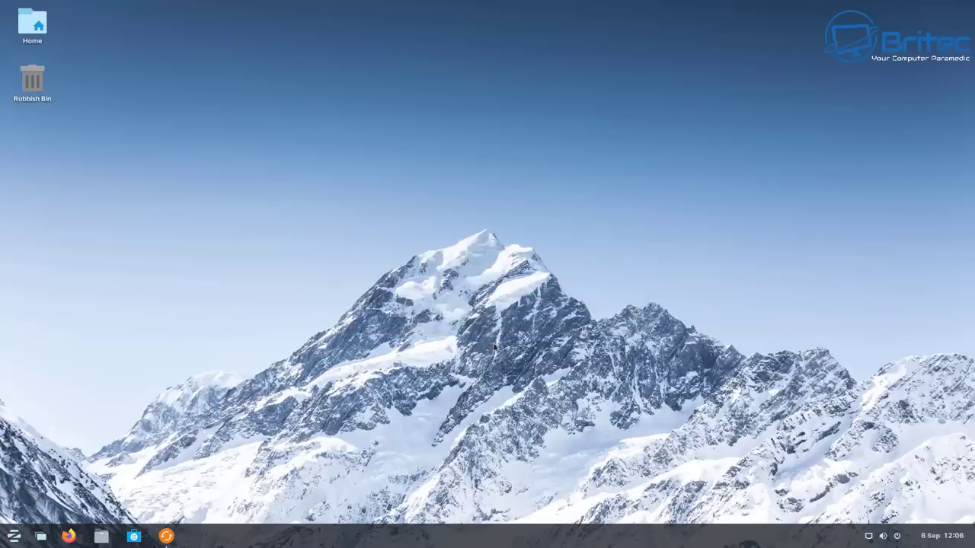